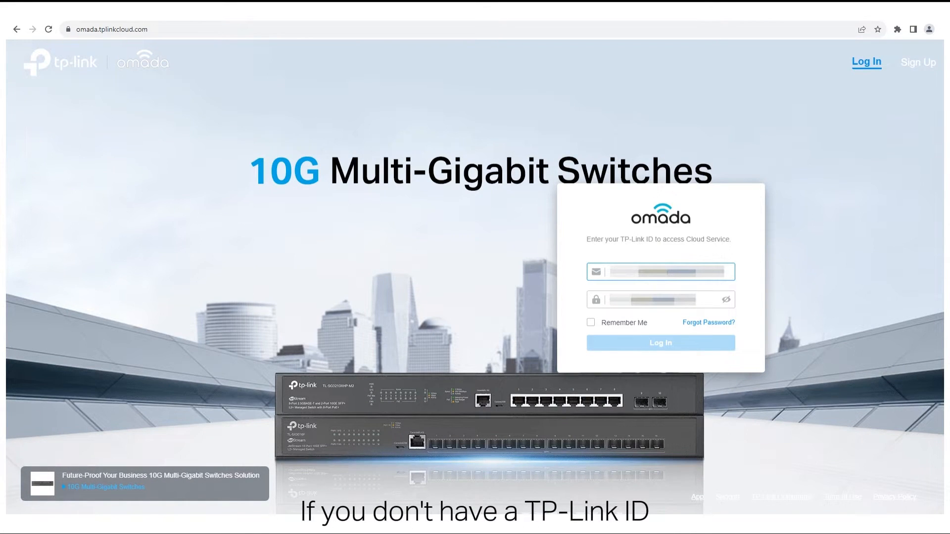
Log in to the Omada cloud service by entering the TP-Link ID's password
left_click(661, 300)
type("********")
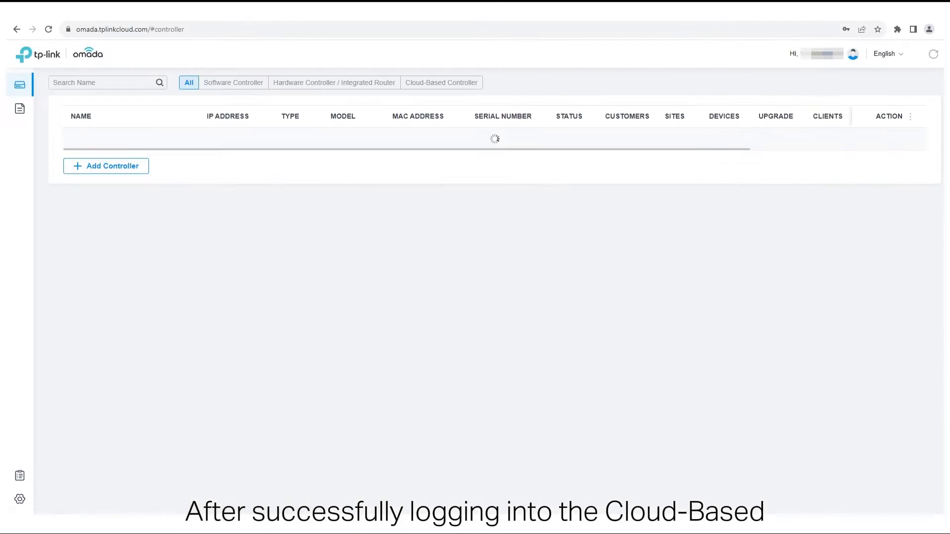
Add and register a Cloud-Based Controller, and choose to set it up immediately
left_click(117, 168)
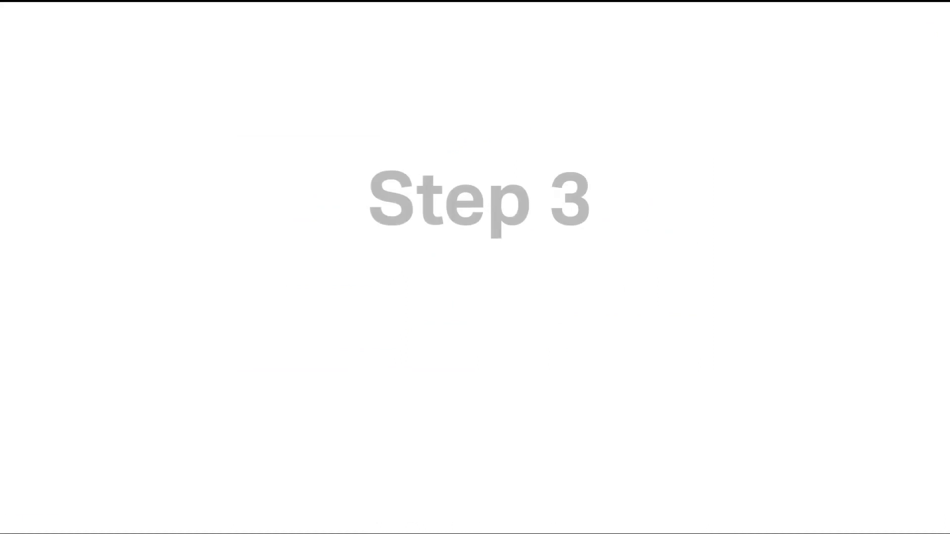
left_click(359, 333)
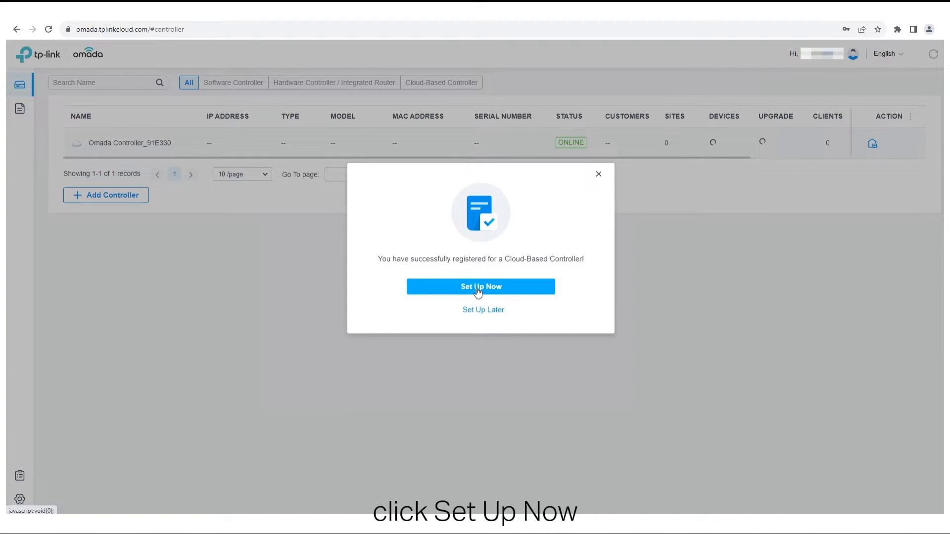
left_click(477, 290)
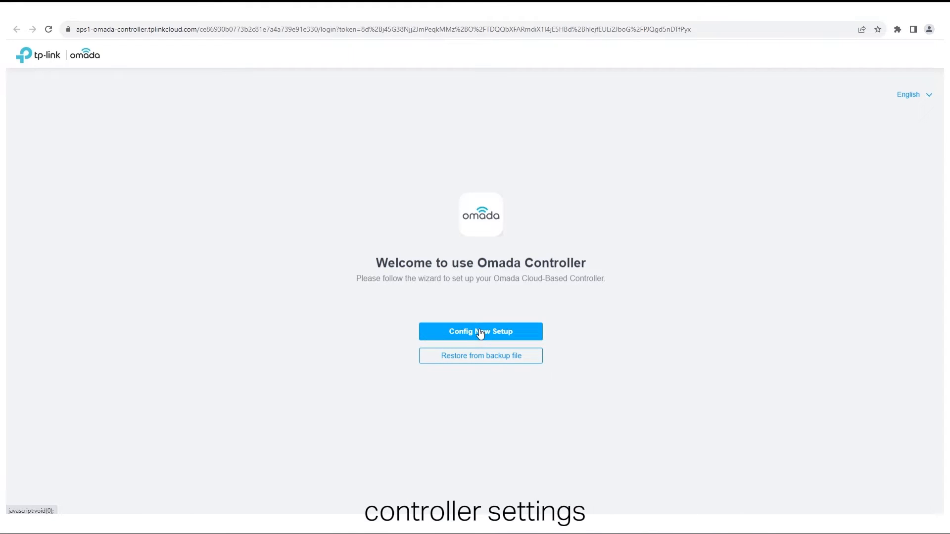
Start a new controller configuration with the default controller settings and accept the Terms of Use and Privacy Policy
left_click(480, 332)
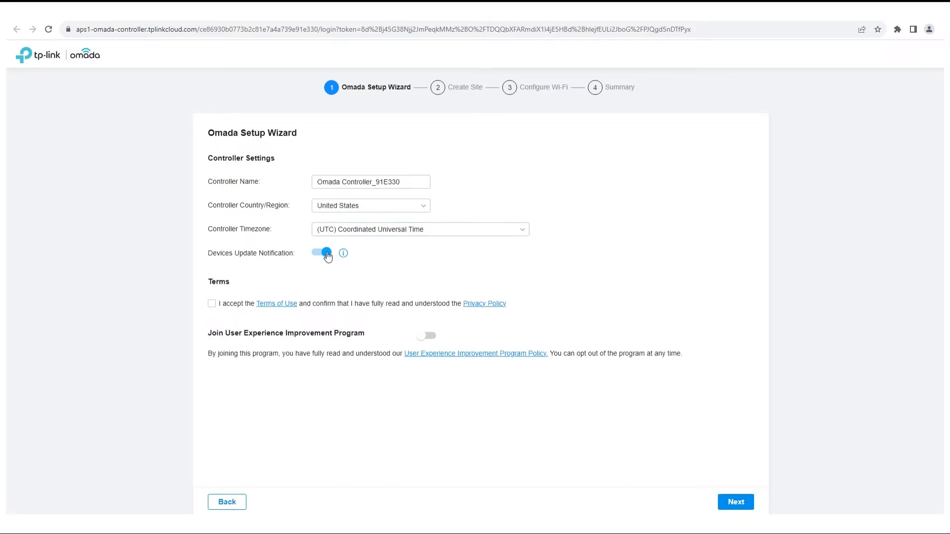
left_click(212, 303)
left_click(735, 501)
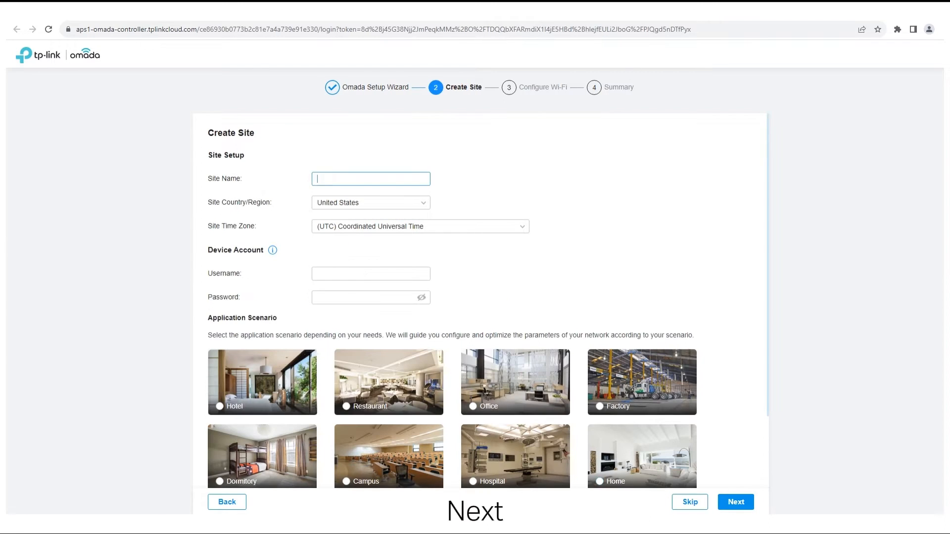
Create the site Demo with device username tplink, a device password and the Office application scenario
left_click(390, 275)
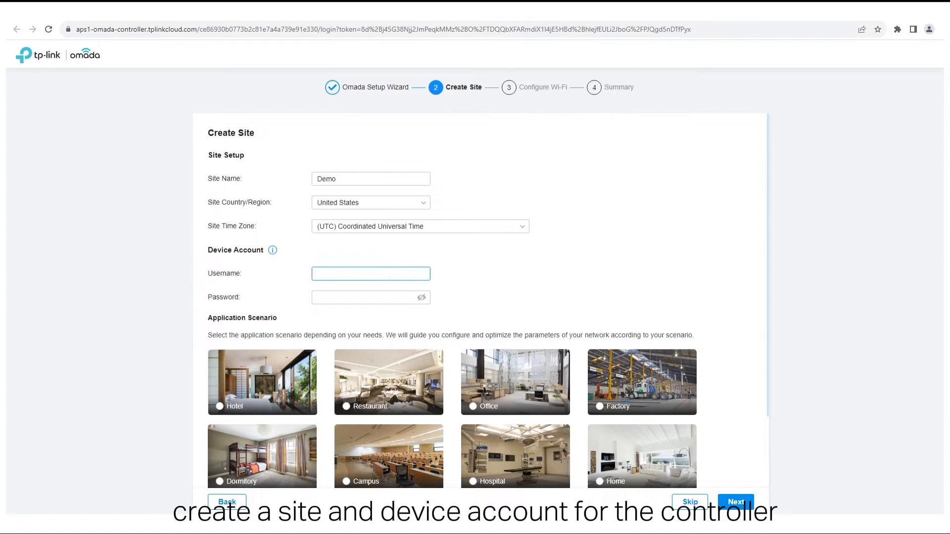
type("tplink")
left_click(393, 296)
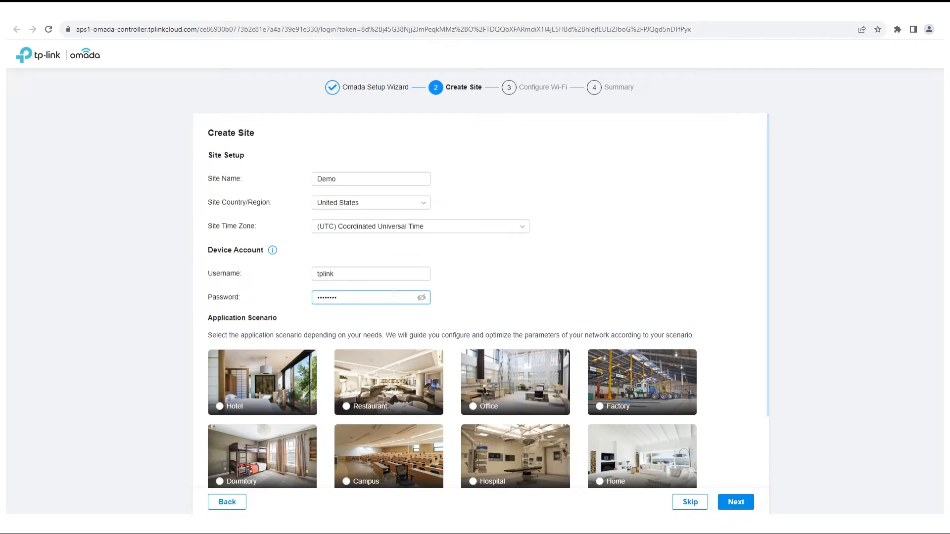
scroll(562, 373, "down", 3)
left_click(735, 501)
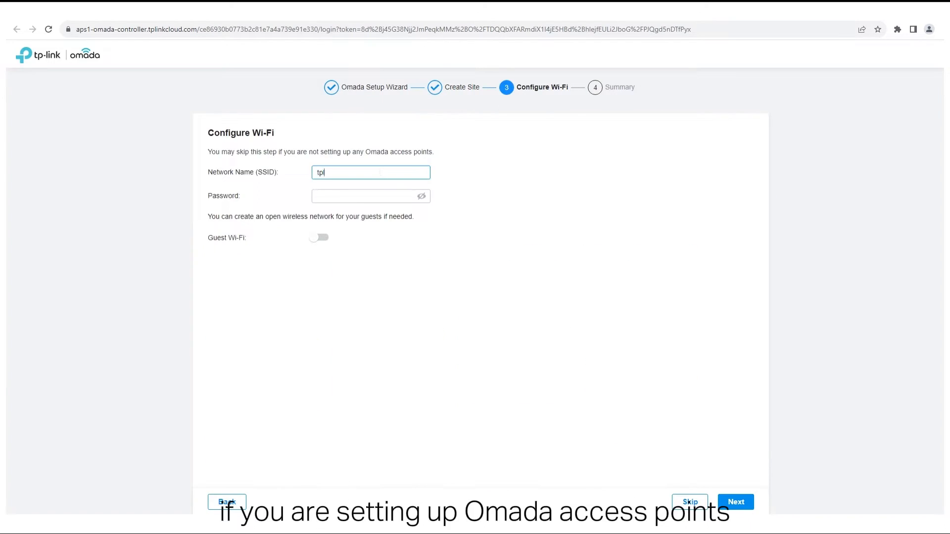
Set the Wi-Fi network name to tplink with its password, and finish the setup wizard
left_click(357, 196)
type("••••••••")
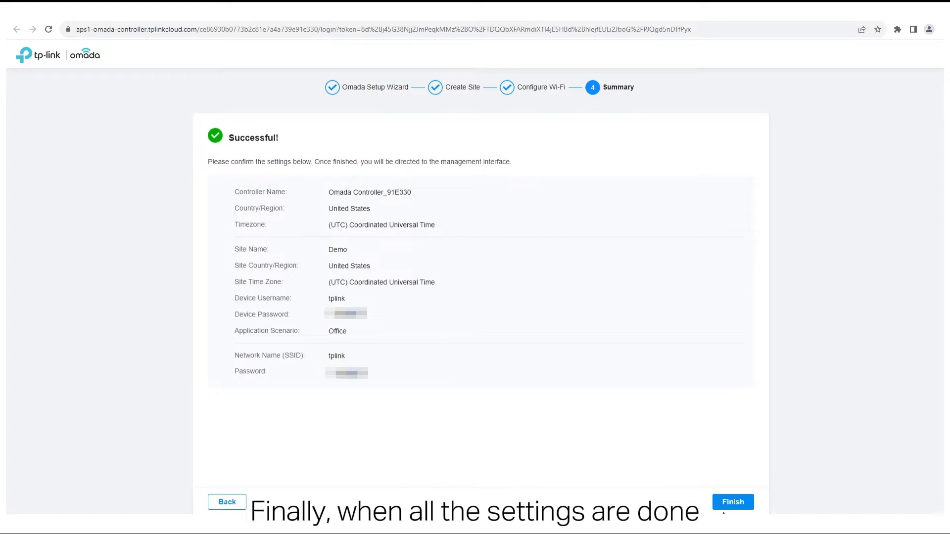
left_click(727, 504)
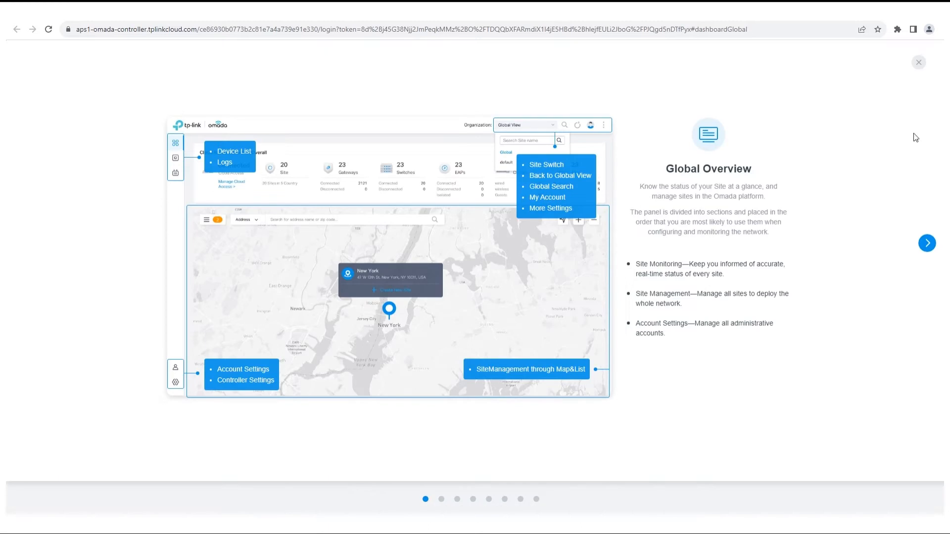
Dismiss the Global Overview introduction of the new controller
left_click(919, 62)
scroll(515, 396, "down", 4)
left_click(515, 414)
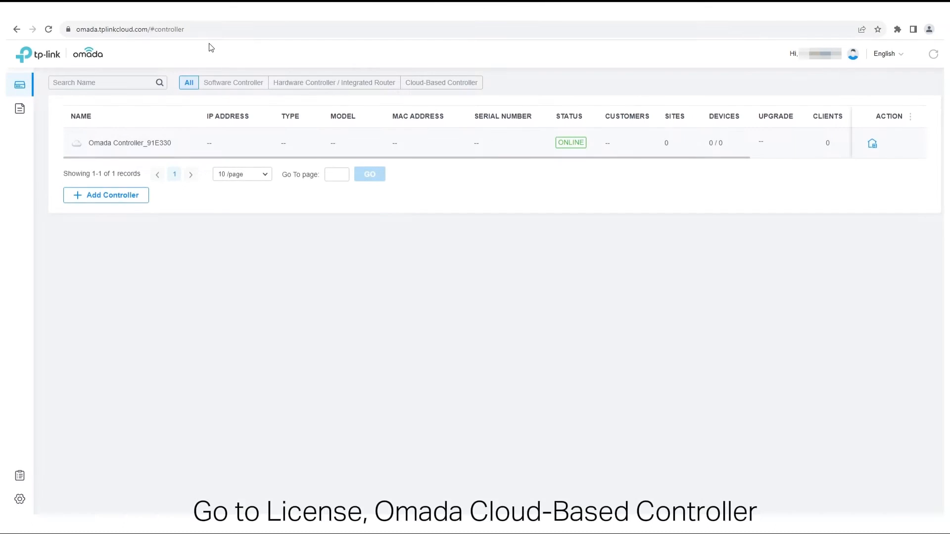
Assign 3 Cloud-Based Controller licenses to Omada Controller_91E330 in the cloud license management
left_click(18, 479)
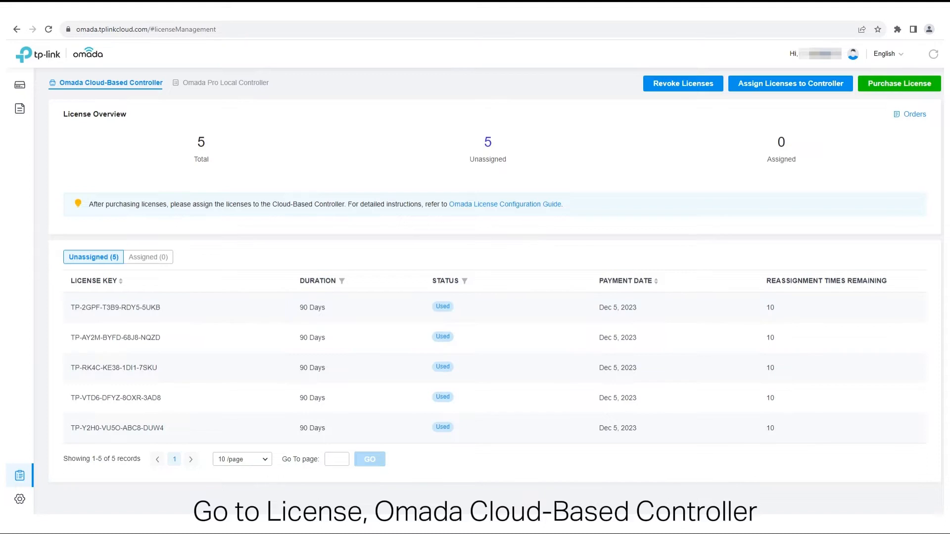
left_click(758, 88)
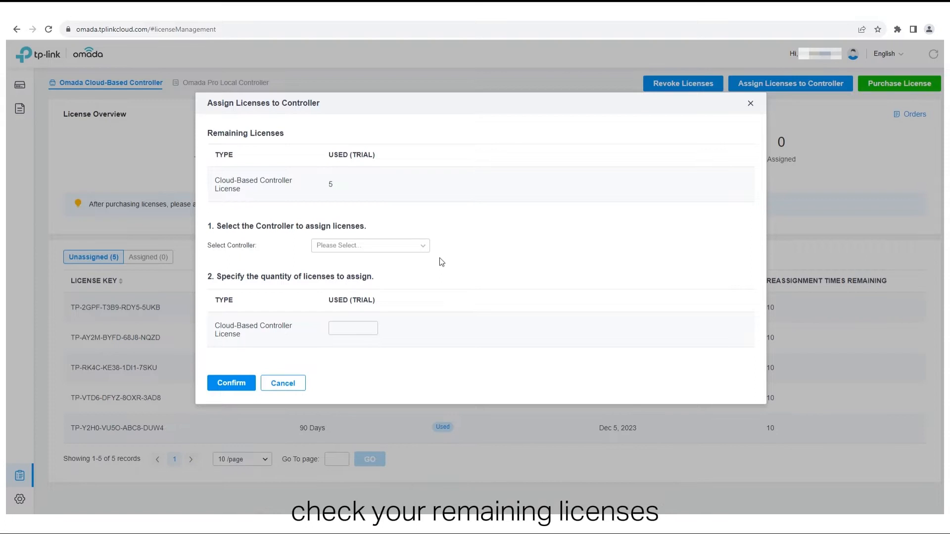
left_click(422, 247)
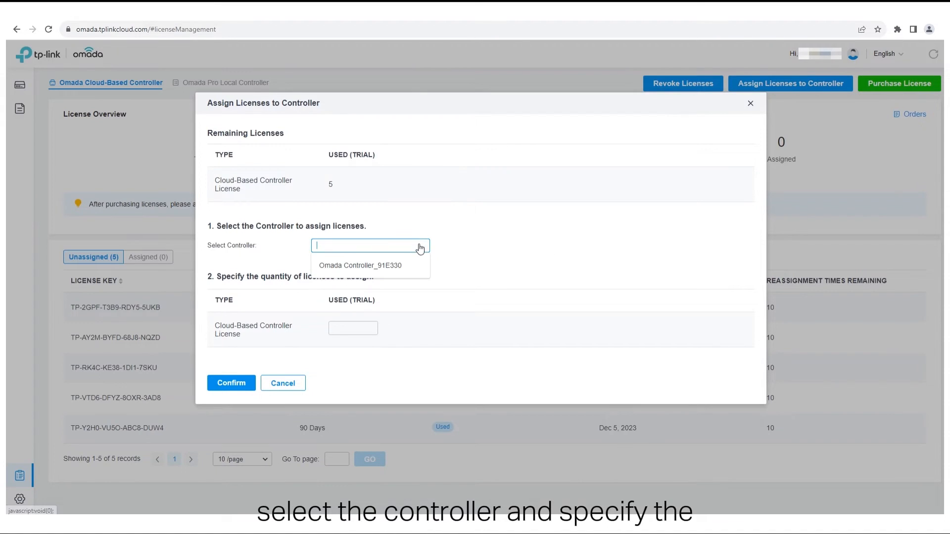
left_click(397, 266)
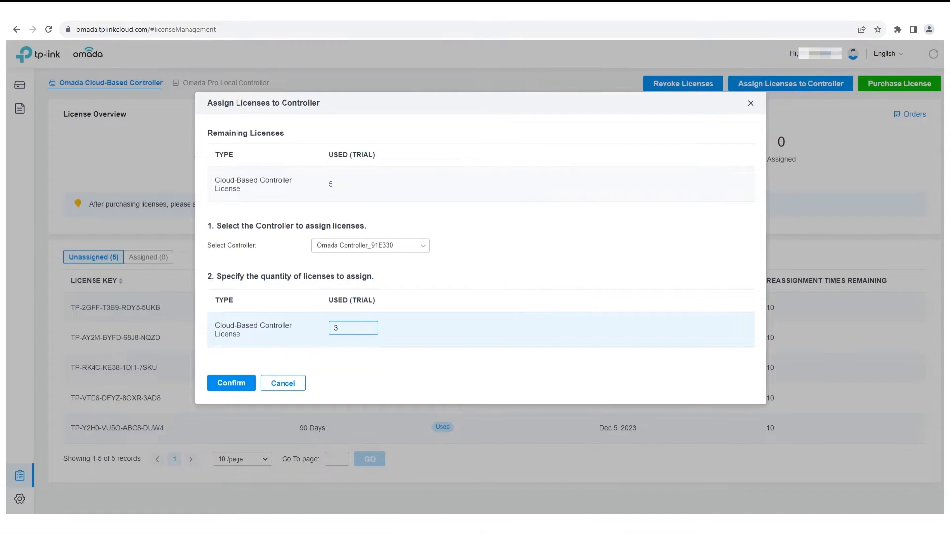
left_click(231, 383)
left_click(392, 272)
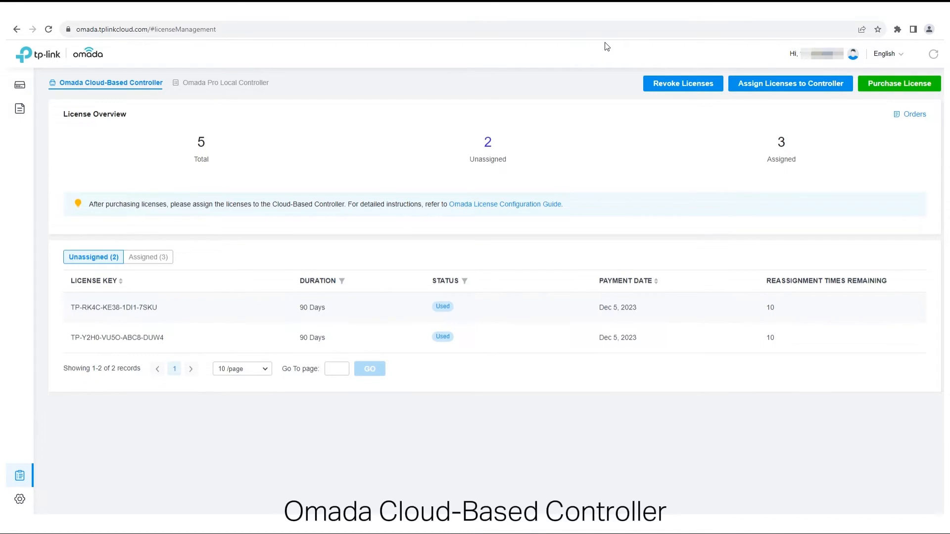
Revoke 2 Cloud-Based Controller licenses from Omada Controller_91E330
left_click(678, 87)
left_click(370, 247)
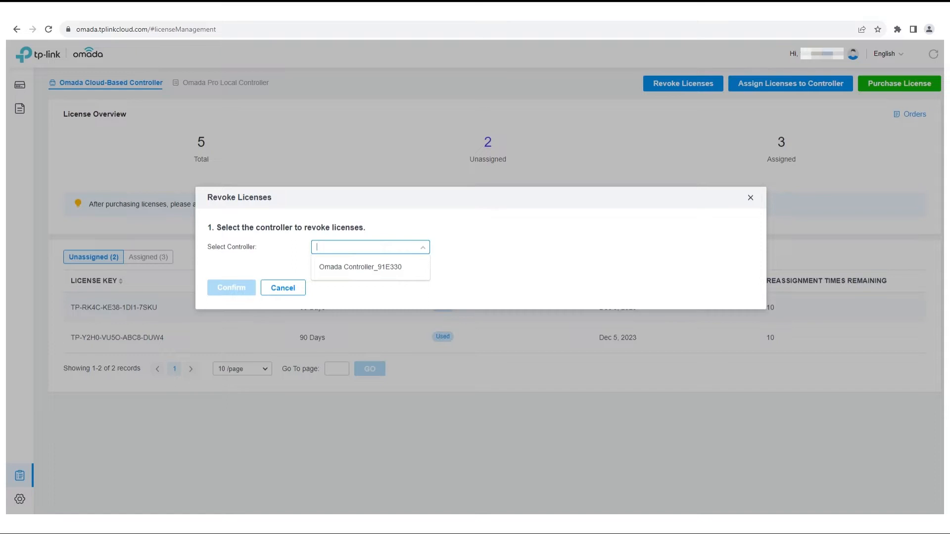
left_click(387, 268)
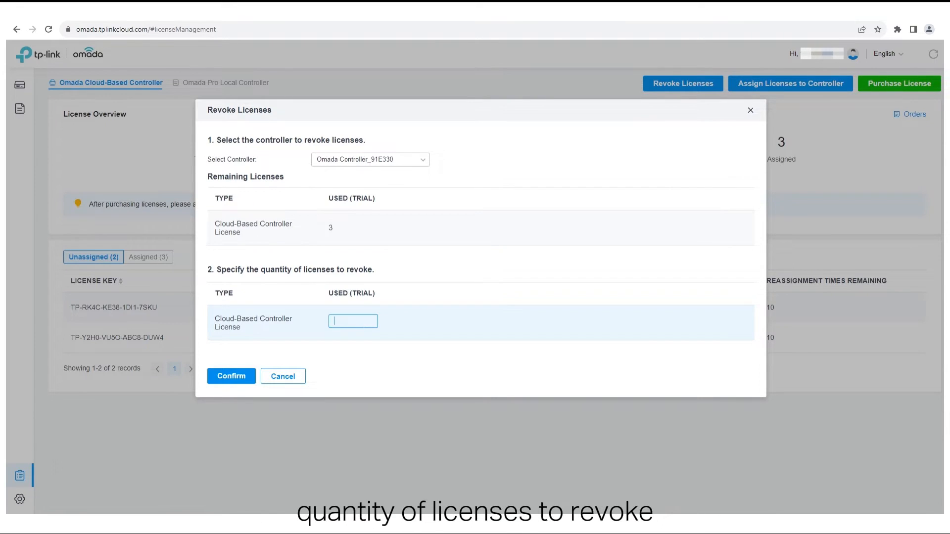
left_click(217, 377)
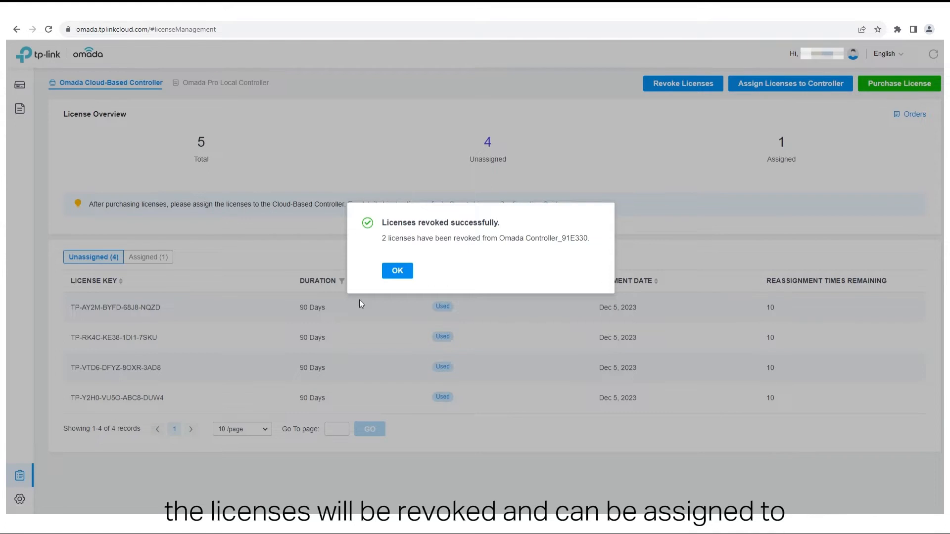
left_click(394, 270)
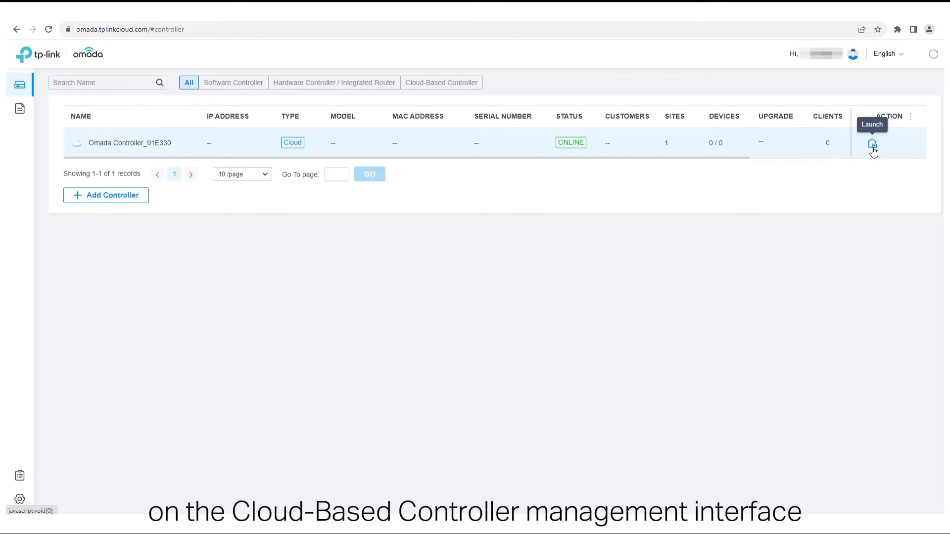
Launch Omada Controller_91E330 and enable license Auto-Active and Auto-Renewal for the Demo site
left_click(872, 145)
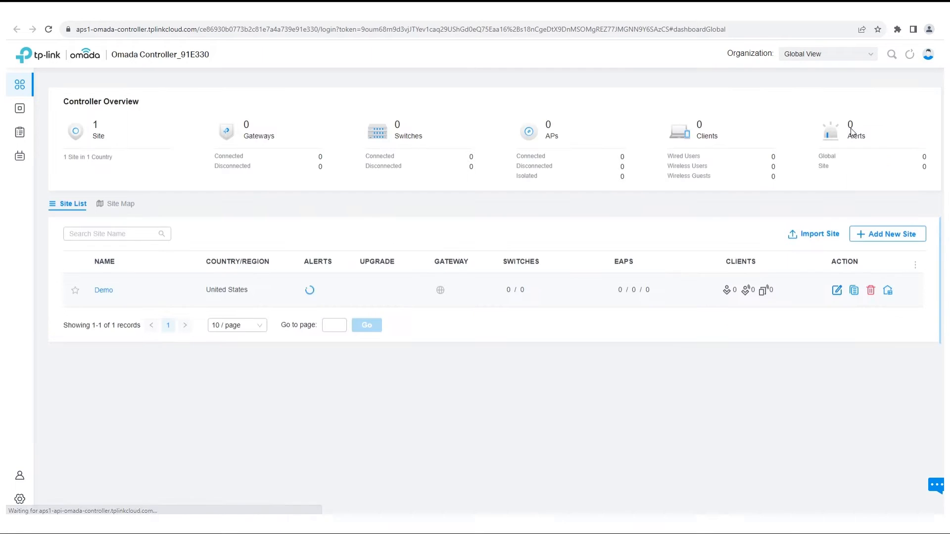
left_click(27, 134)
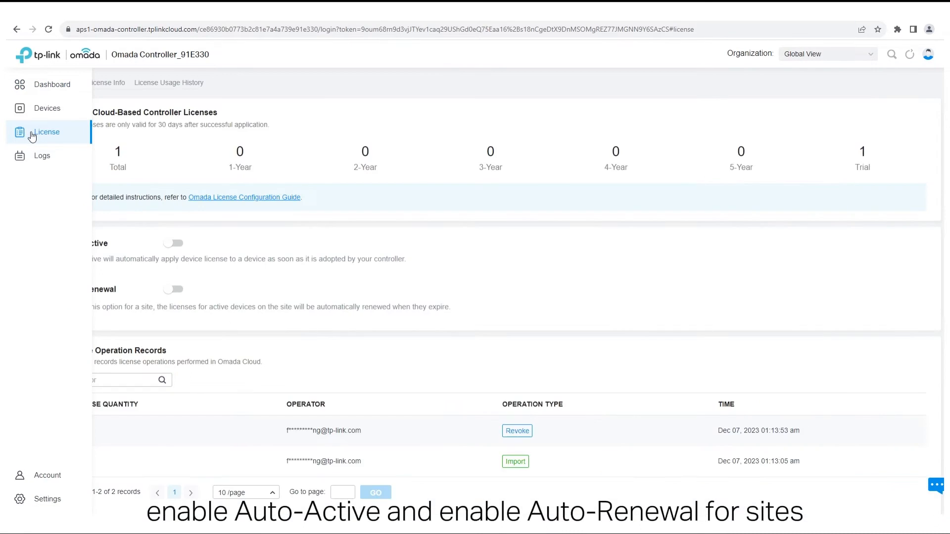
left_click(179, 246)
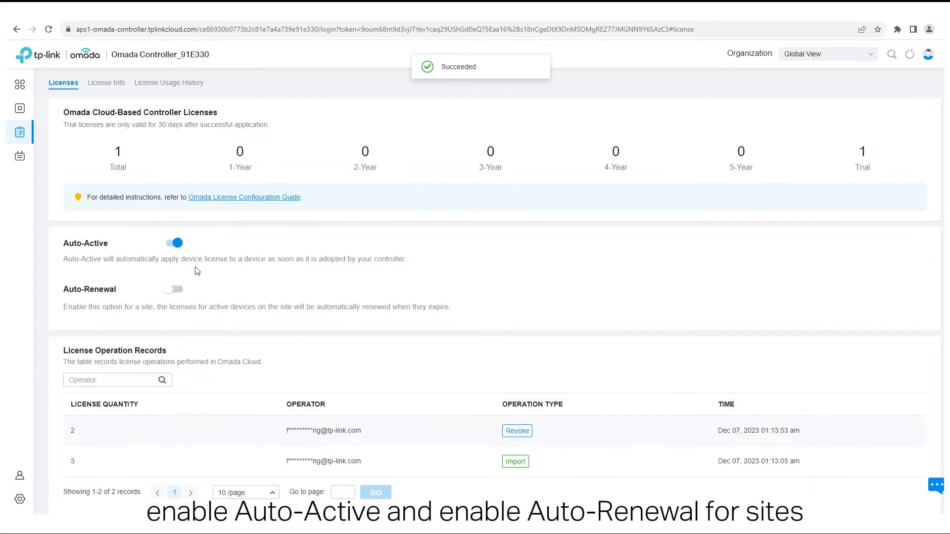
left_click(177, 292)
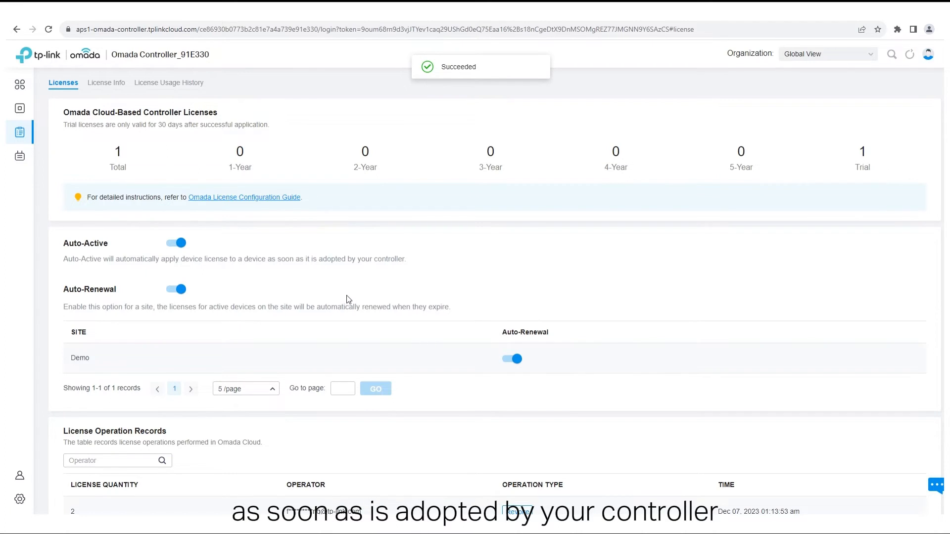
scroll(348, 299, "down", 2)
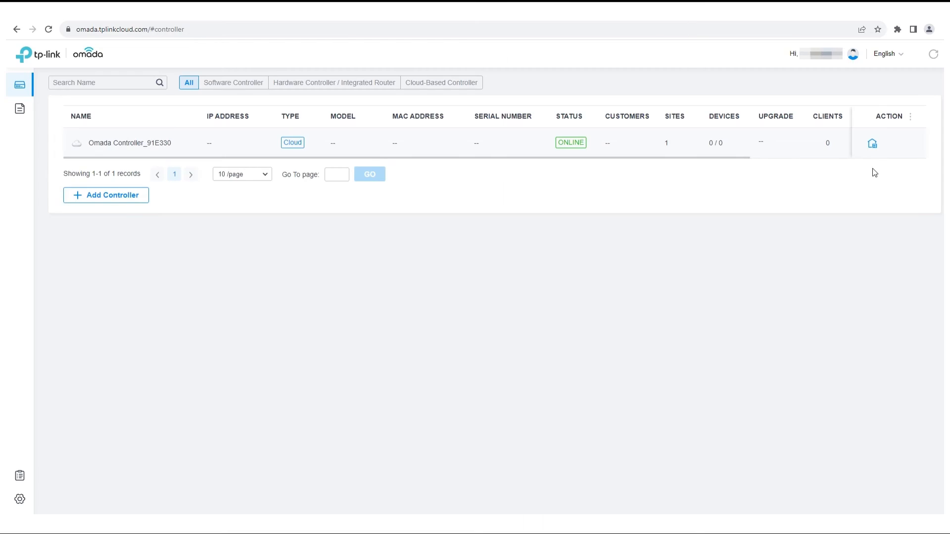
Launch Omada Controller_91E330 from the cloud controller list and manually add a device to the Demo site by its serial number
left_click(872, 144)
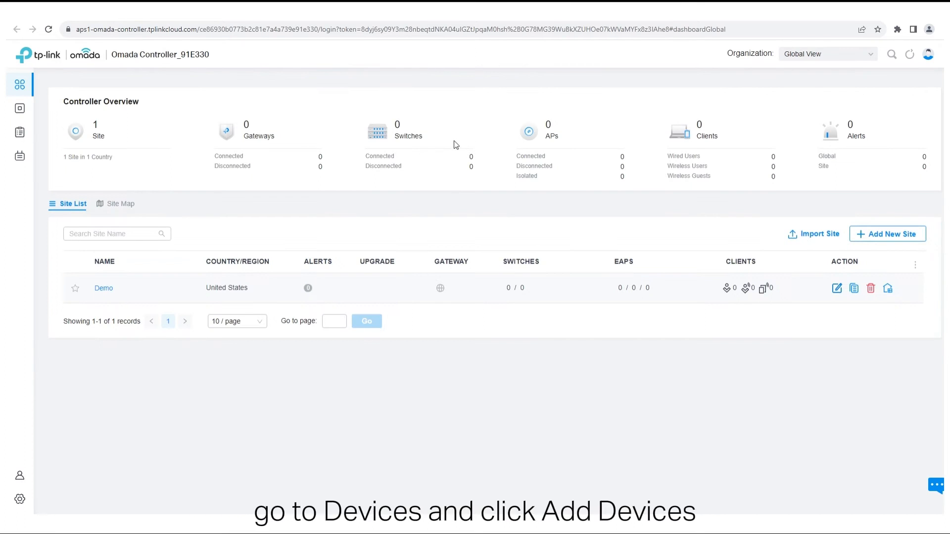
left_click(22, 112)
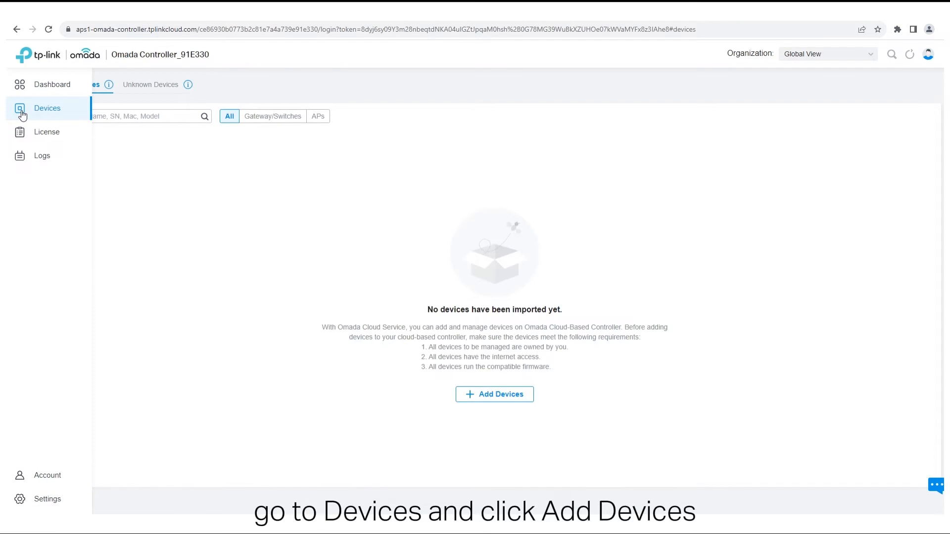
left_click(494, 395)
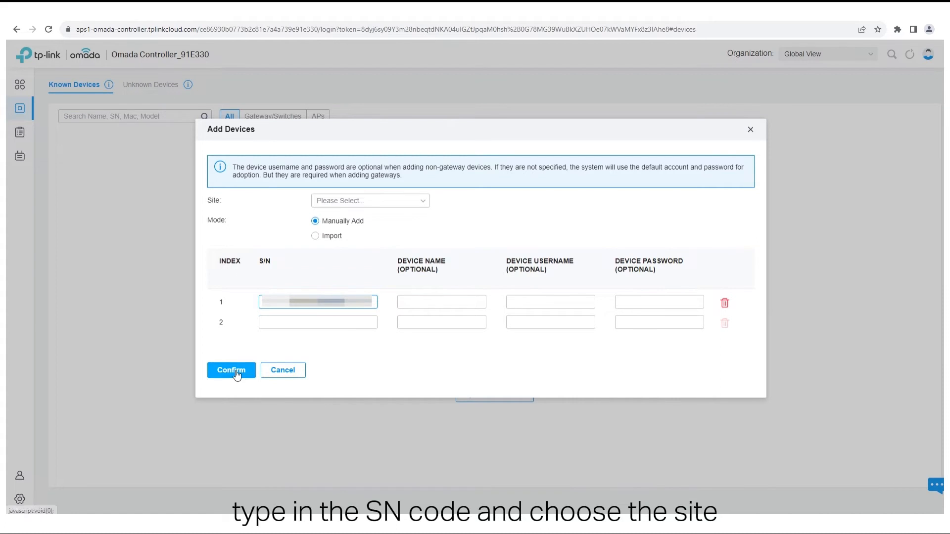
left_click(370, 201)
left_click(363, 242)
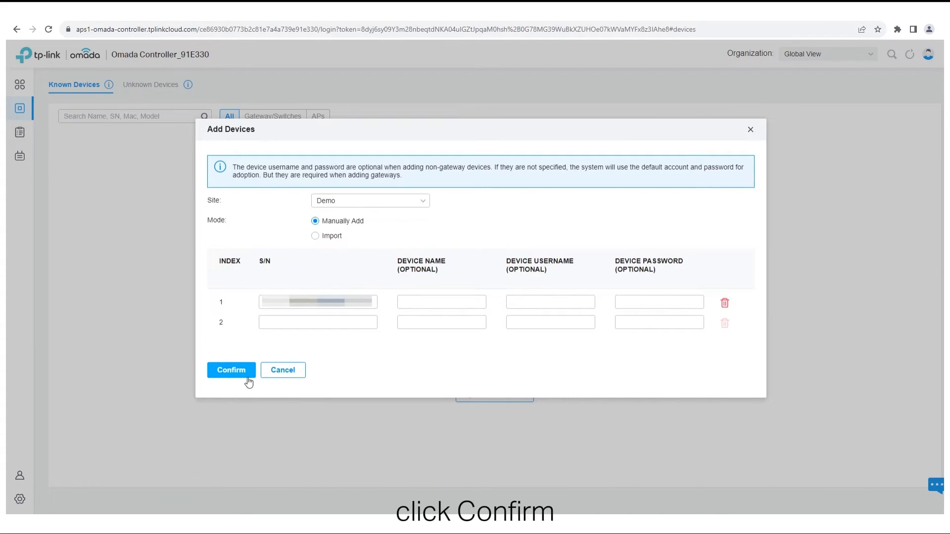
left_click(231, 370)
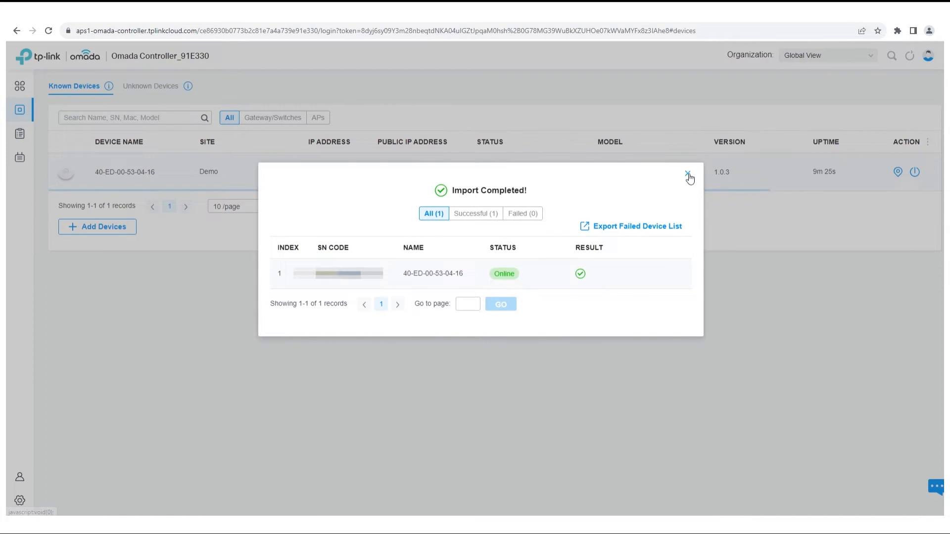
left_click(688, 176)
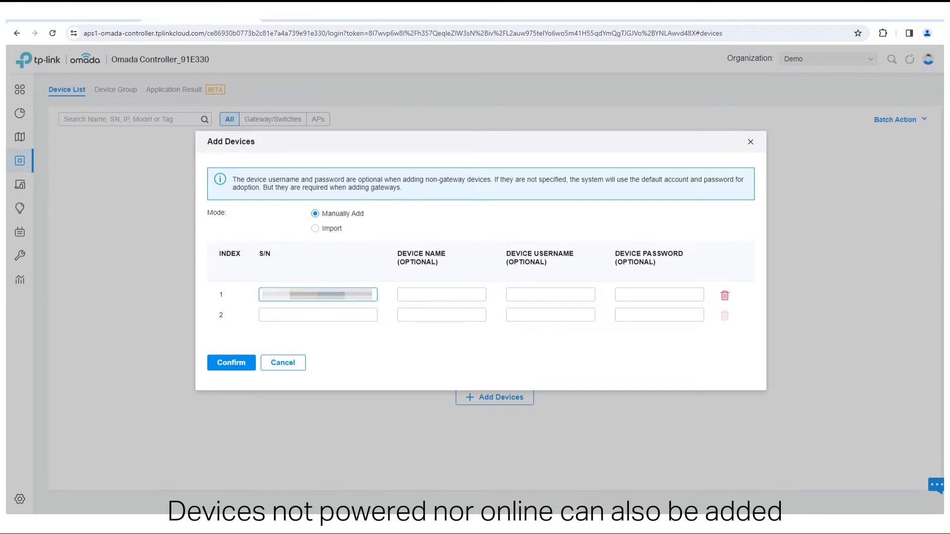
Add an offline device by its serial number from the Demo site's device list, and reload the page
left_click(252, 362)
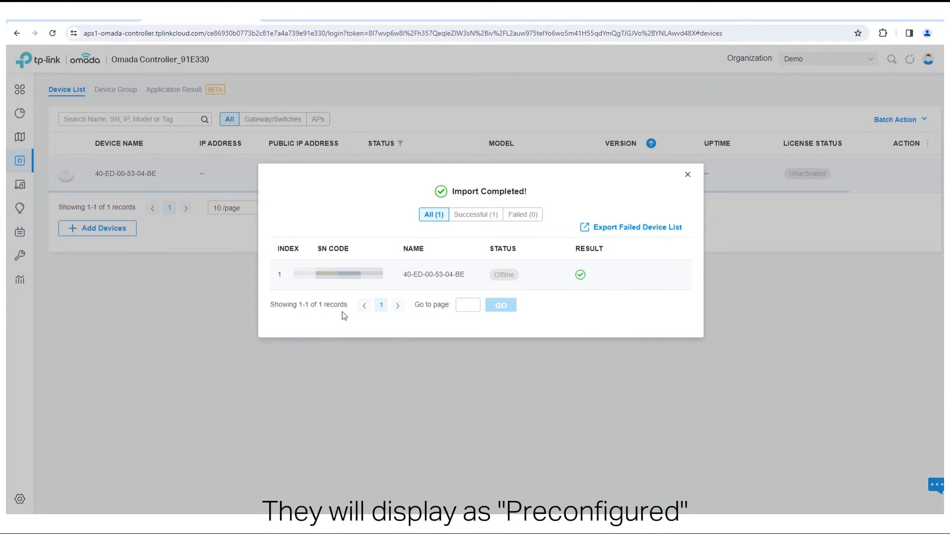
left_click(687, 174)
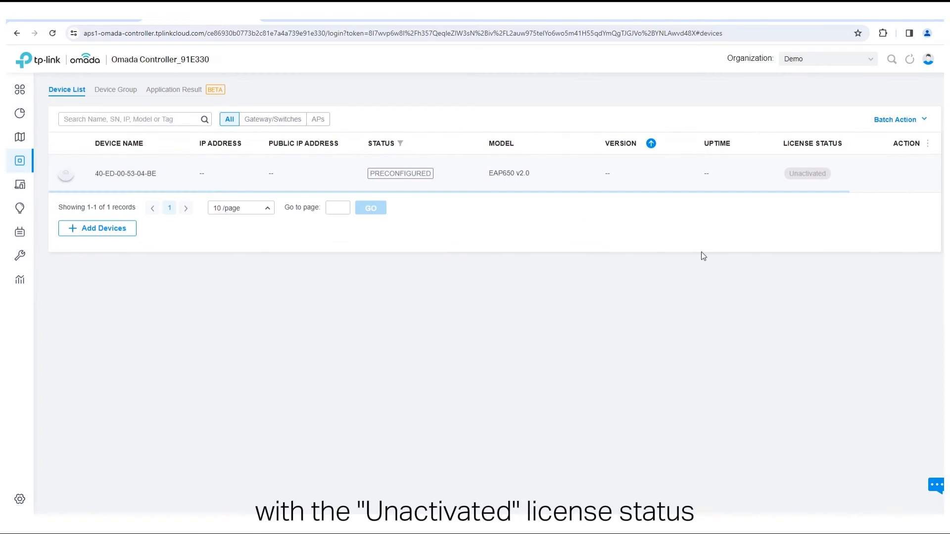
left_click(310, 33)
key("Return")
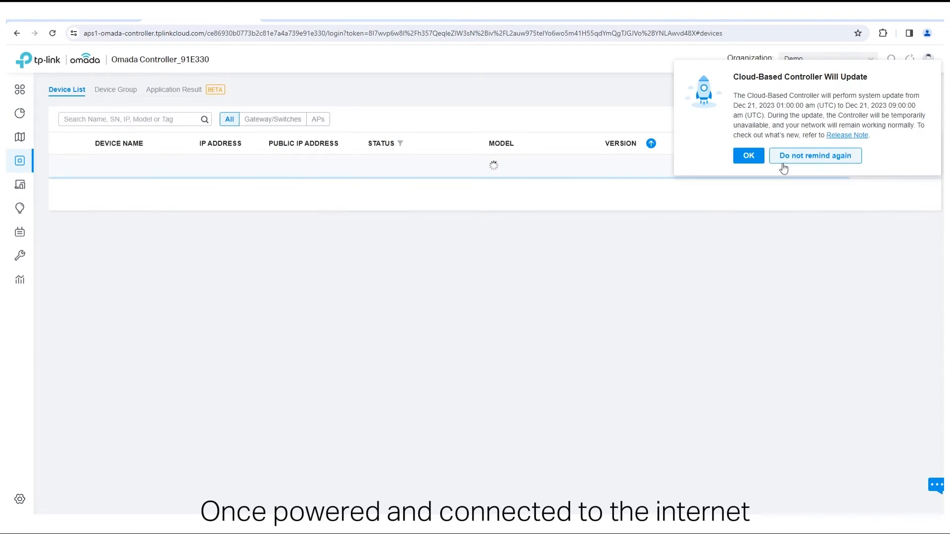
Permanently dismiss the controller update reminder and manually add another device to the Demo site by its serial number
left_click(786, 158)
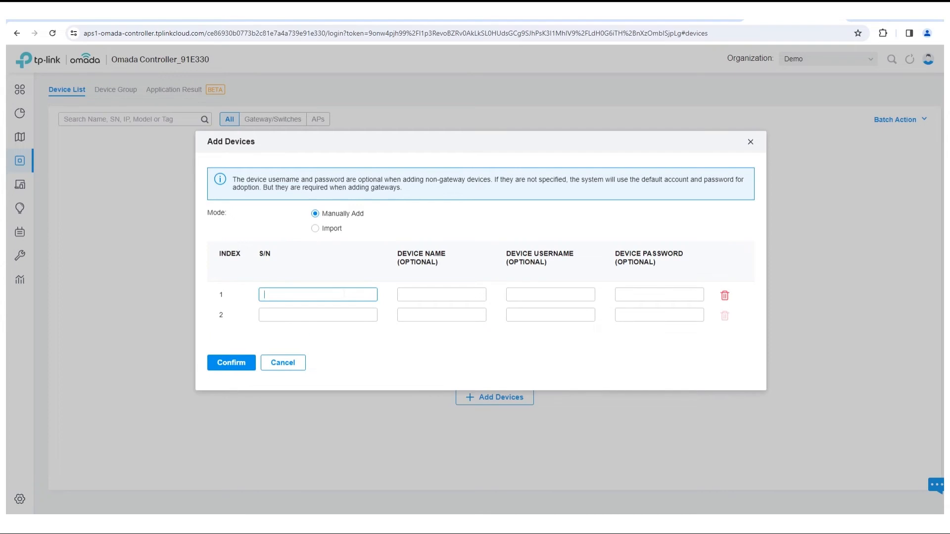
type("22")
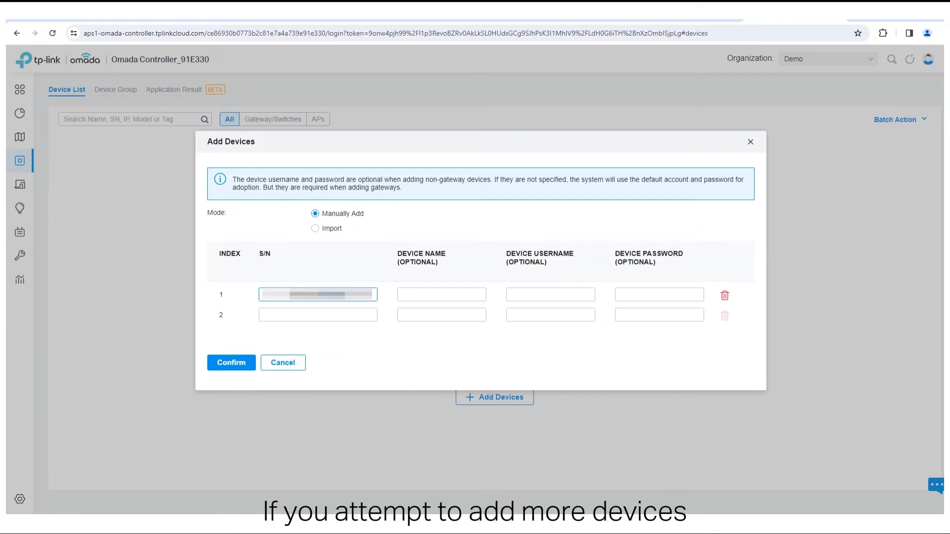
left_click(231, 363)
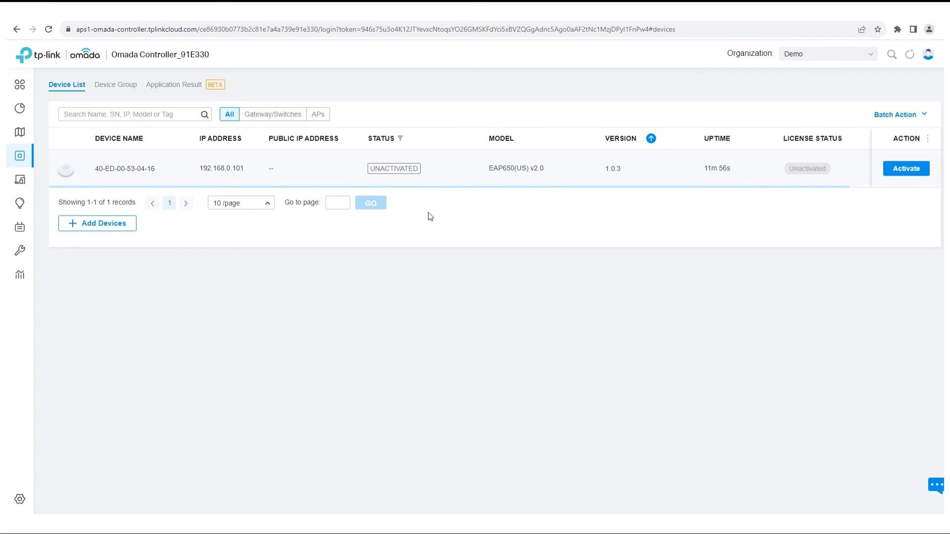
Activate the EAP650(US) v2.0 device in the Demo site by binding a trial license to it
left_click(905, 169)
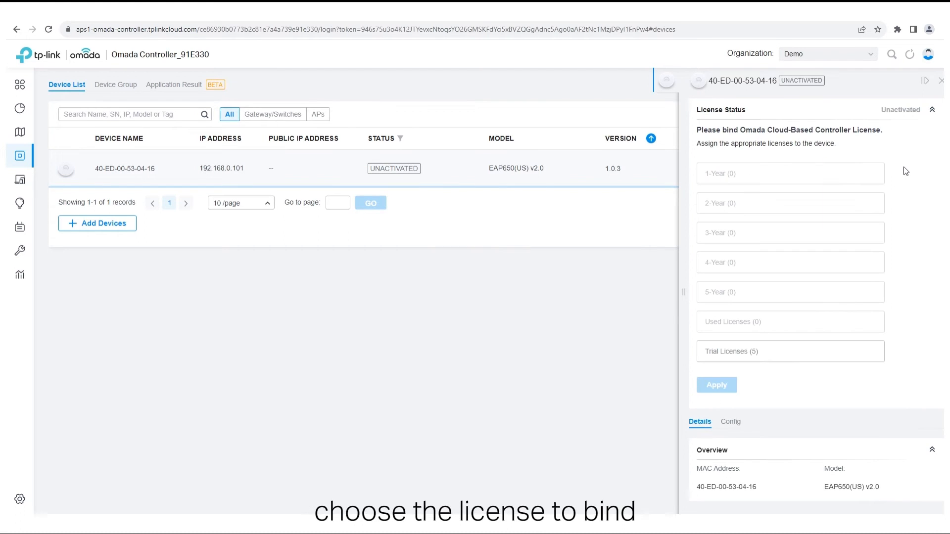
left_click(774, 352)
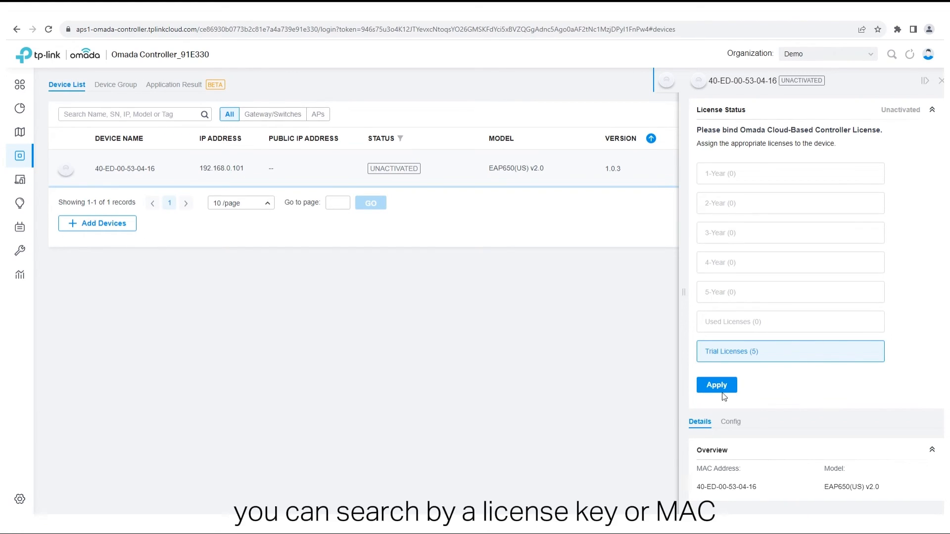
scroll(761, 388, "down", 2)
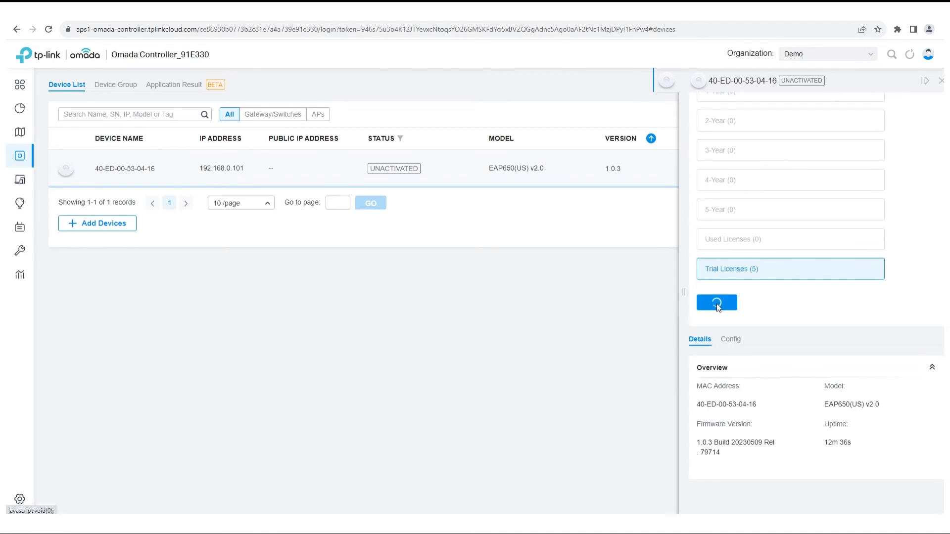
left_click(716, 303)
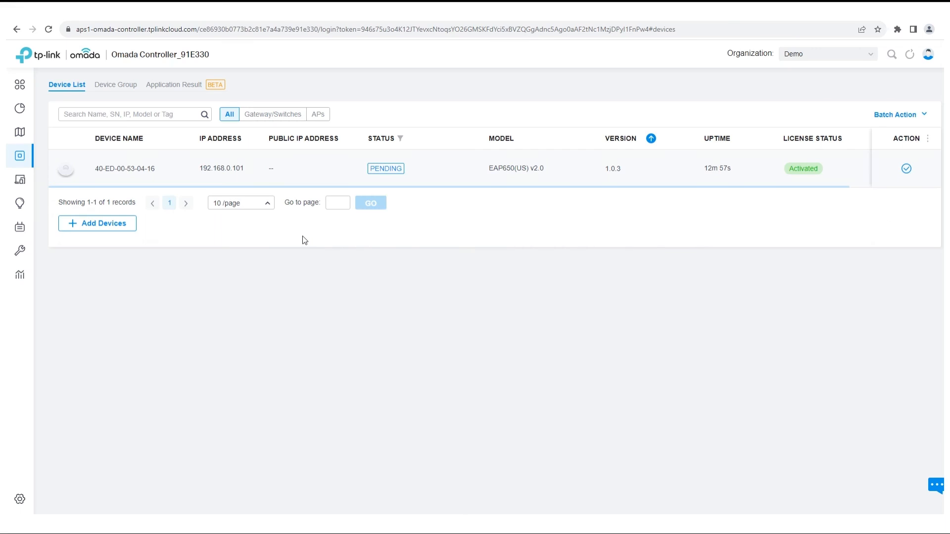
Unbind the Cloud-Based Controller license from the EAP650(US) v2.0 device
left_click(230, 169)
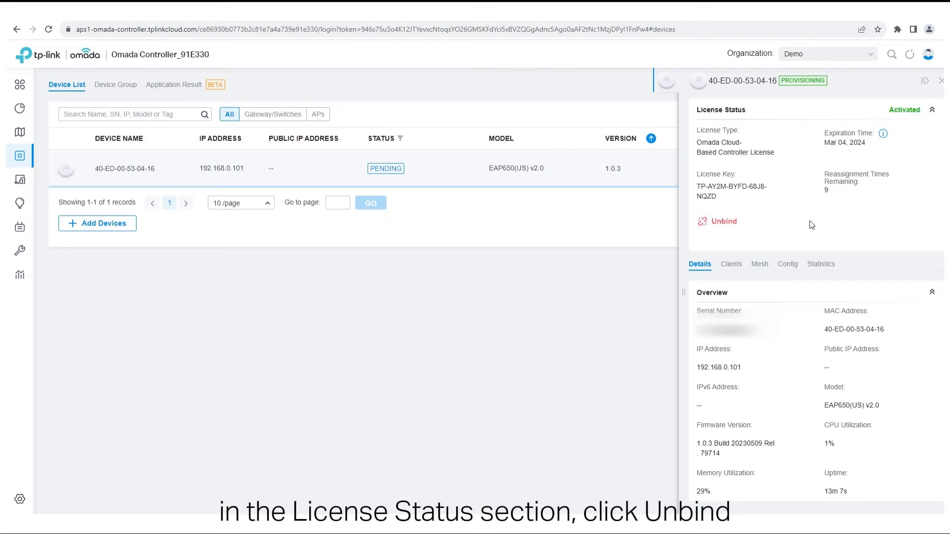
left_click(727, 222)
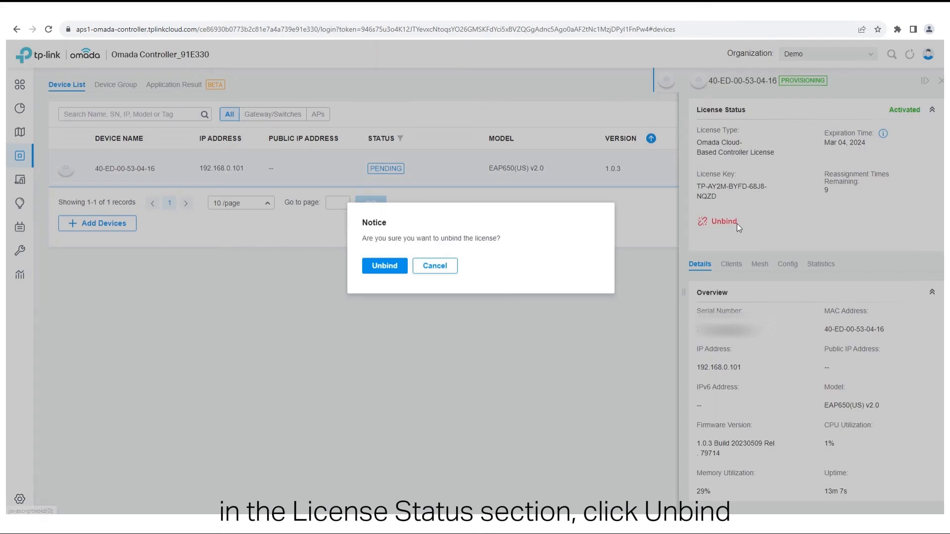
left_click(396, 268)
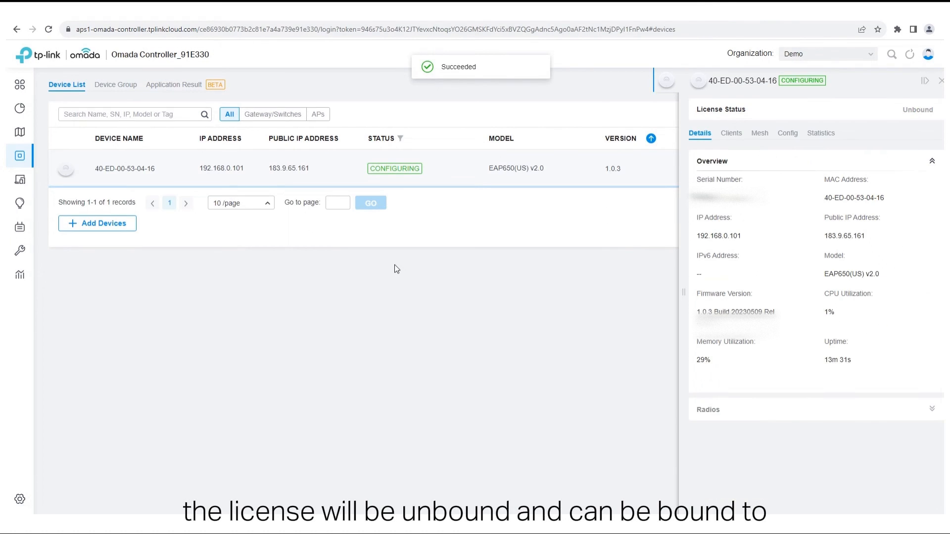